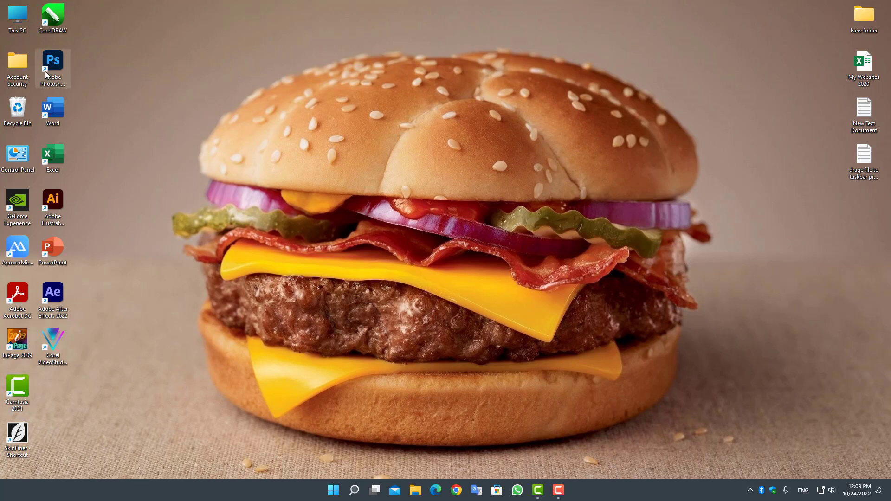
# Step: Launch Photoshop and scroll through the Recent files thumbnails on the home screen
pyautogui.click(60, 72)
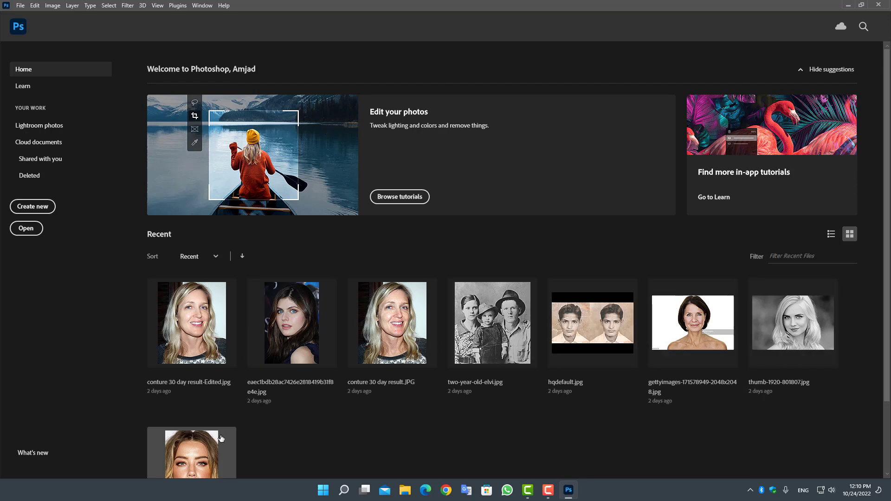
pyautogui.scroll(-2, 334, 367)
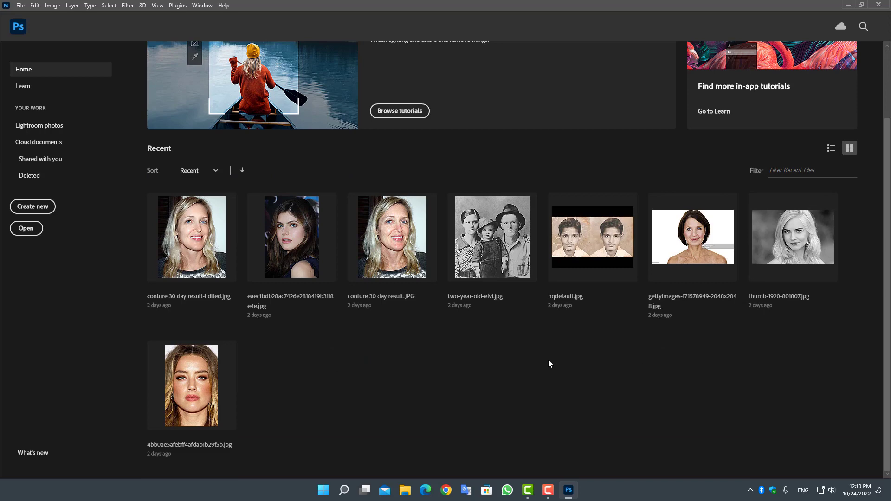
pyautogui.scroll(2, 548, 364)
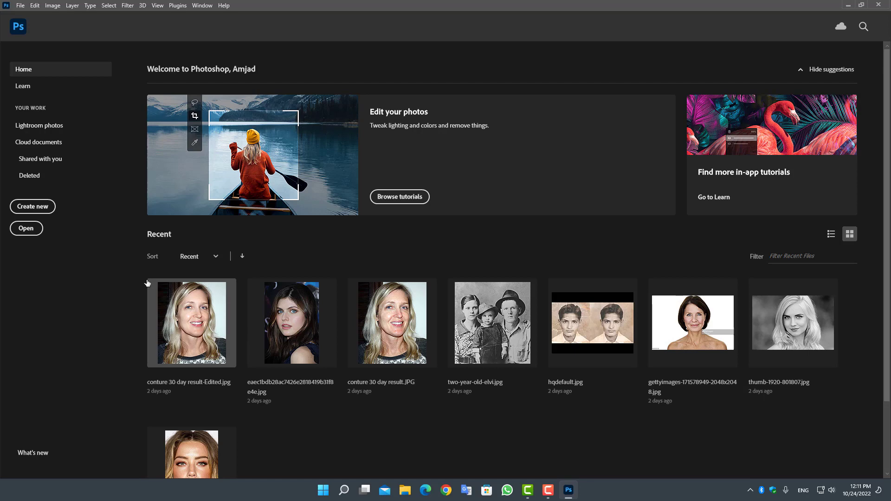
# Step: Create a blank 8.5 x 11 in, 300 ppi document and browse the File menu
pyautogui.click(46, 207)
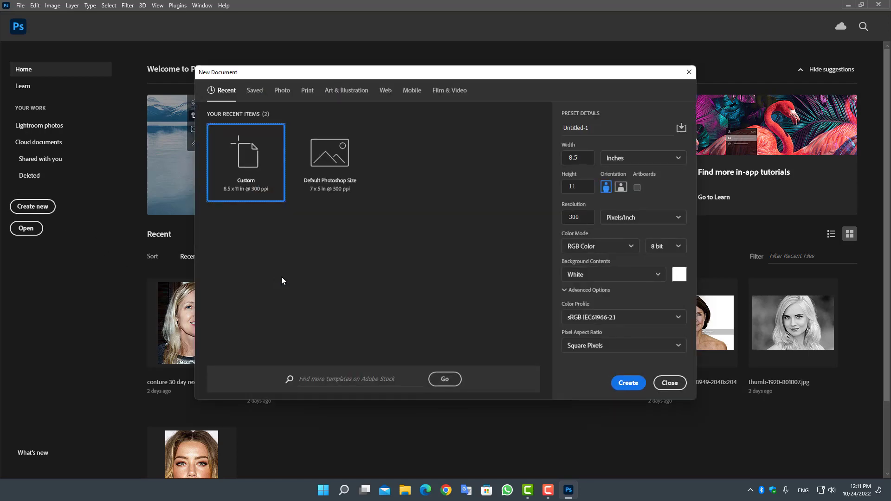
pyautogui.click(631, 383)
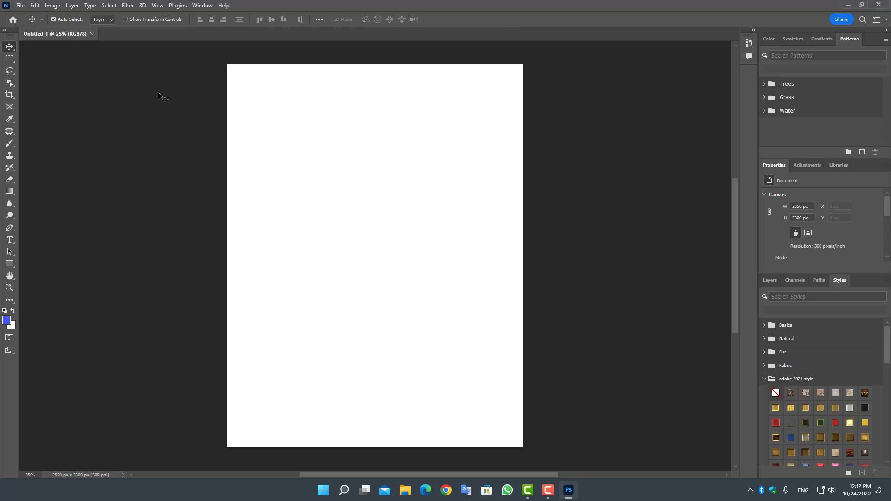
pyautogui.click(21, 8)
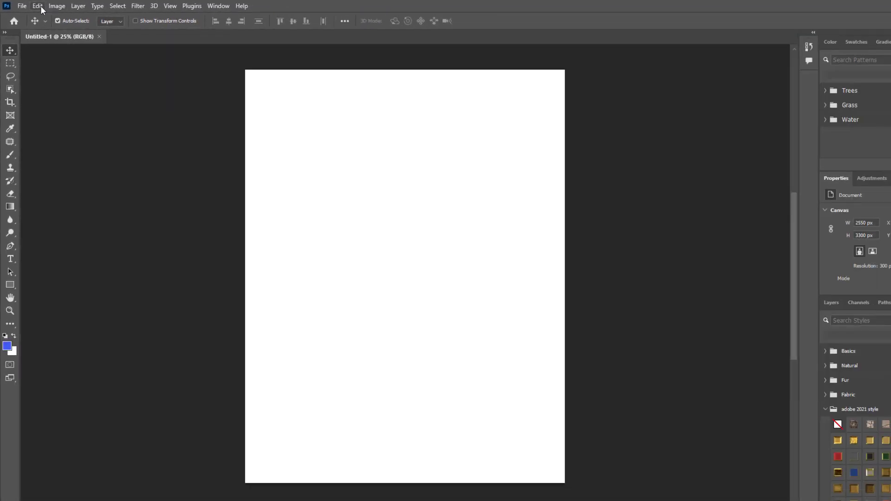
# Step: Change Recent File List Contains from 20 to 0 in File Handling preferences
pyautogui.click(38, 6)
pyautogui.moveTo(55, 424)
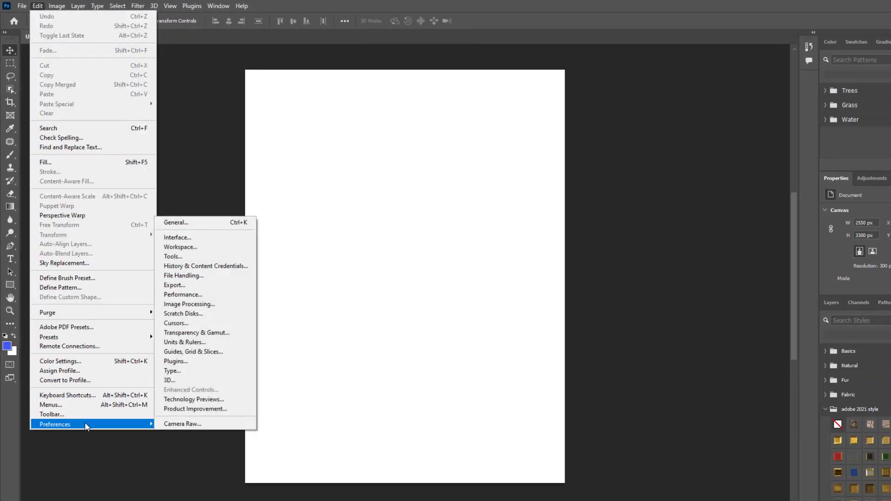
pyautogui.click(187, 222)
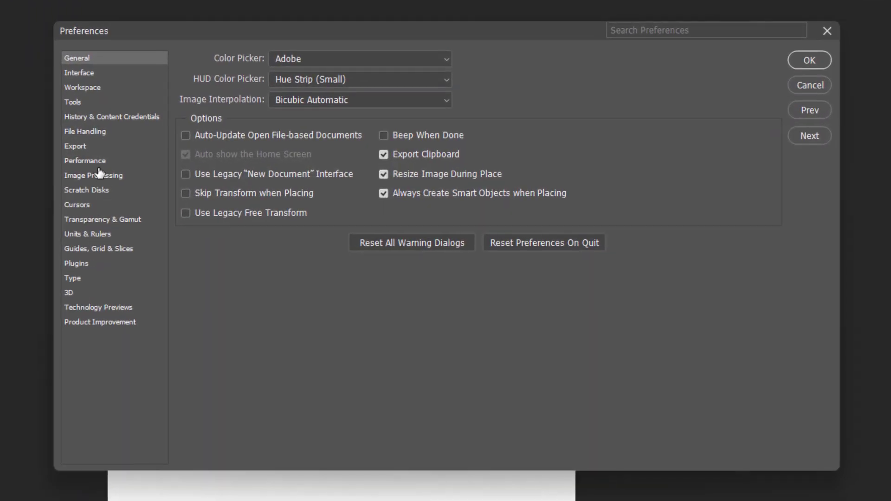
pyautogui.click(93, 134)
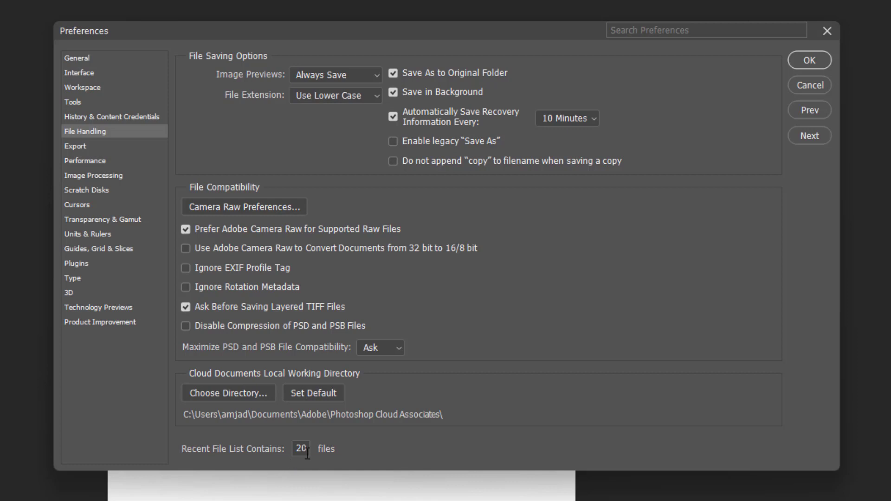
pyautogui.moveTo(307, 450); pyautogui.dragTo(296, 450)
pyautogui.moveTo(301, 449)
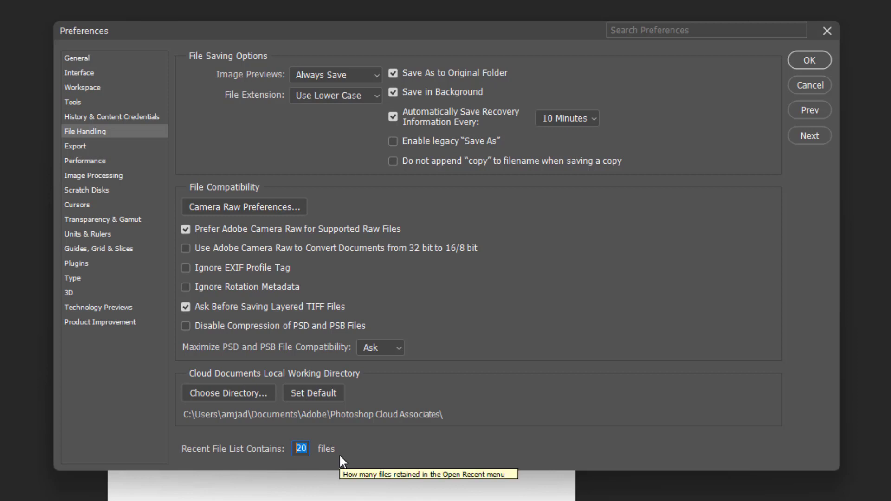
pyautogui.write('0')
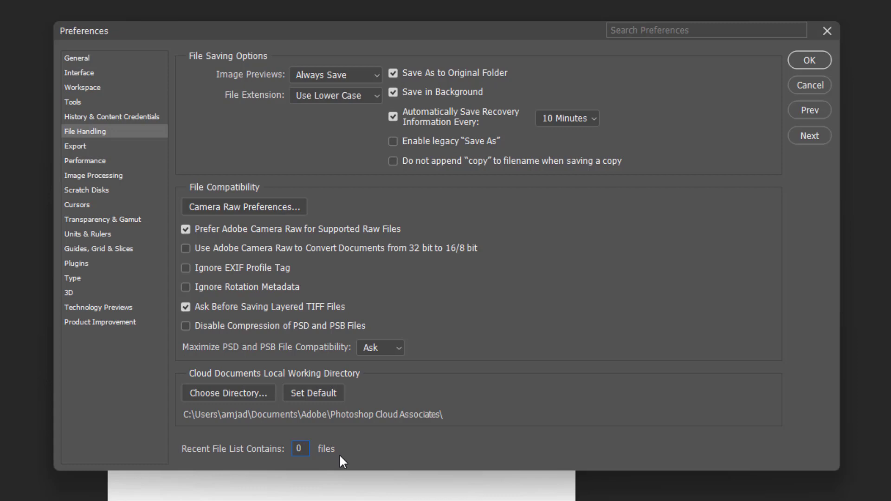
pyautogui.click(803, 64)
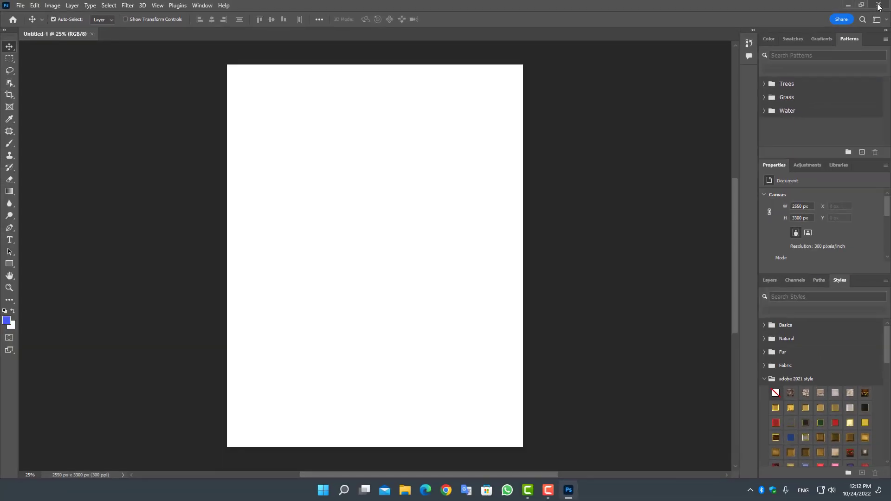
# Step: Quit and relaunch Photoshop to see the home screen without recent files
pyautogui.click(880, 5)
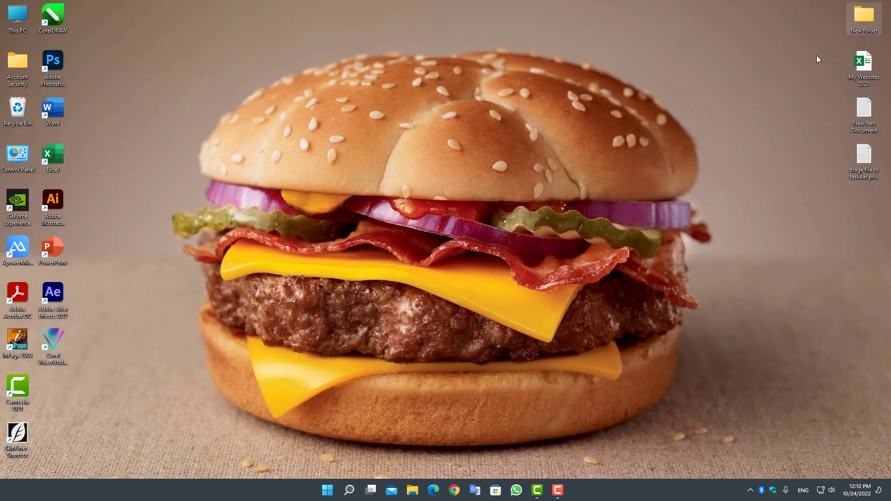
pyautogui.doubleClick(53, 65)
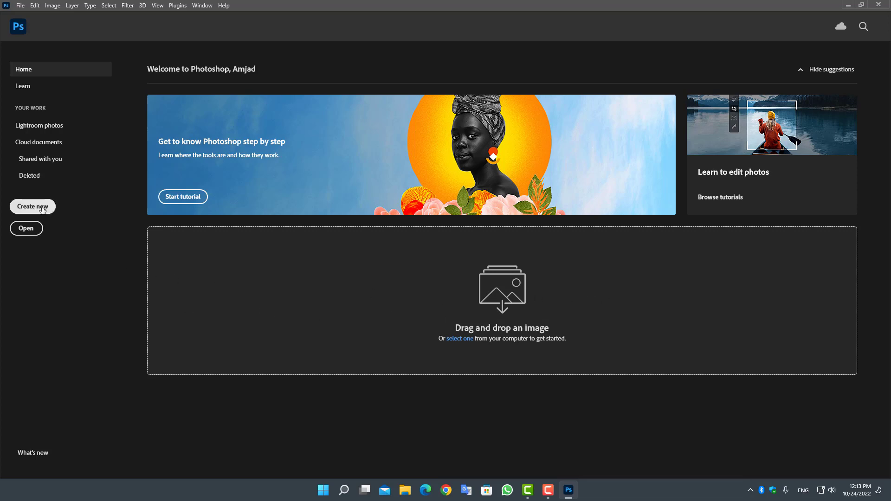
# Step: Change Recent File List Contains from 0 back to 20 in File Handling preferences
pyautogui.click(35, 5)
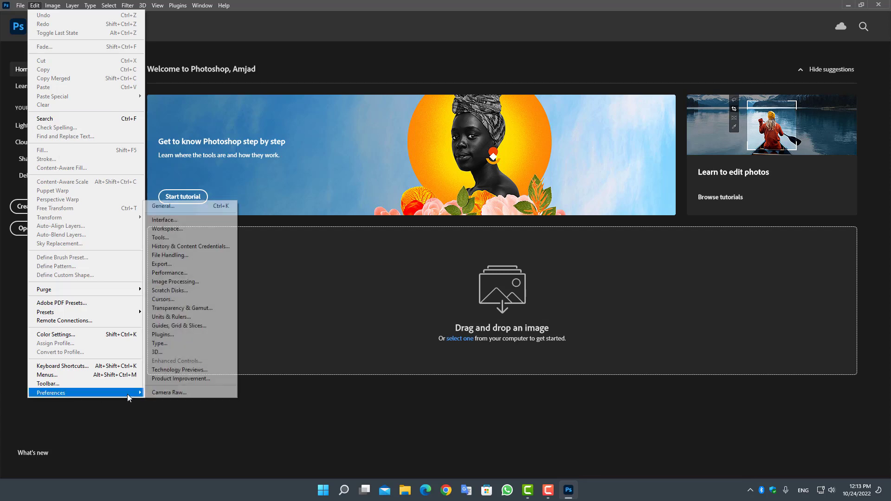
pyautogui.moveTo(83, 392)
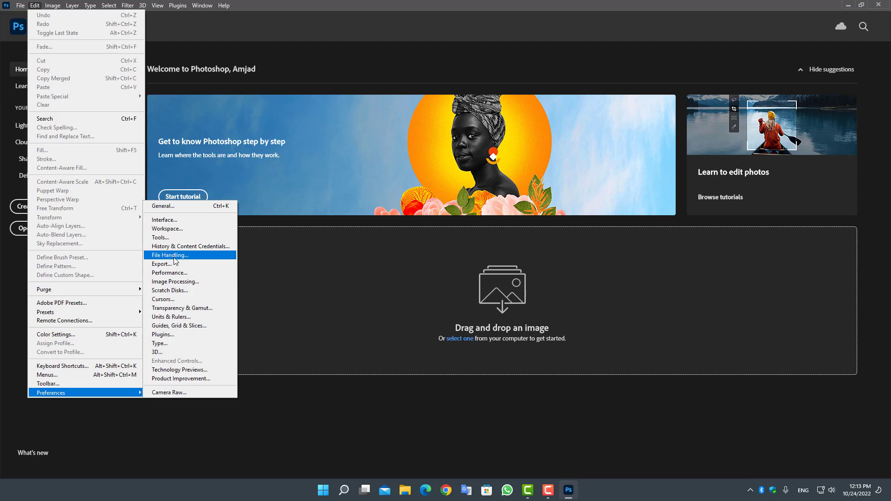
pyautogui.click(173, 255)
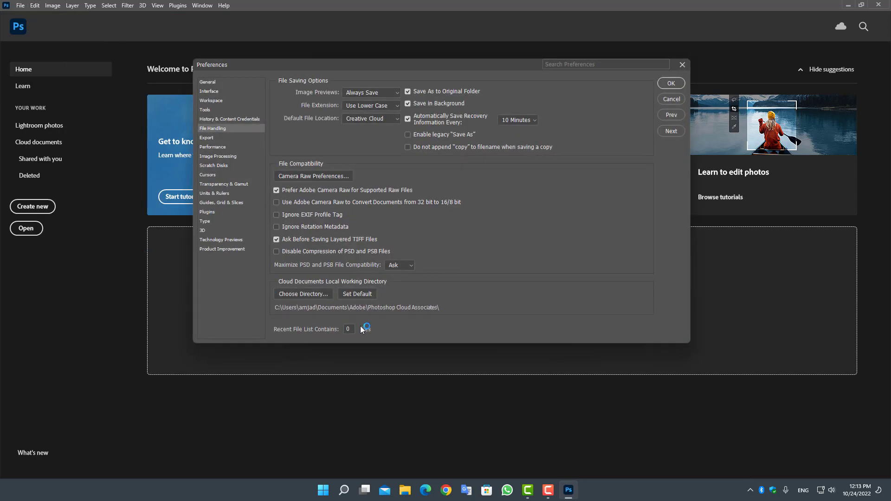
pyautogui.moveTo(336, 329); pyautogui.dragTo(332, 330)
pyautogui.write('2')
pyautogui.write('0')
pyautogui.click(672, 84)
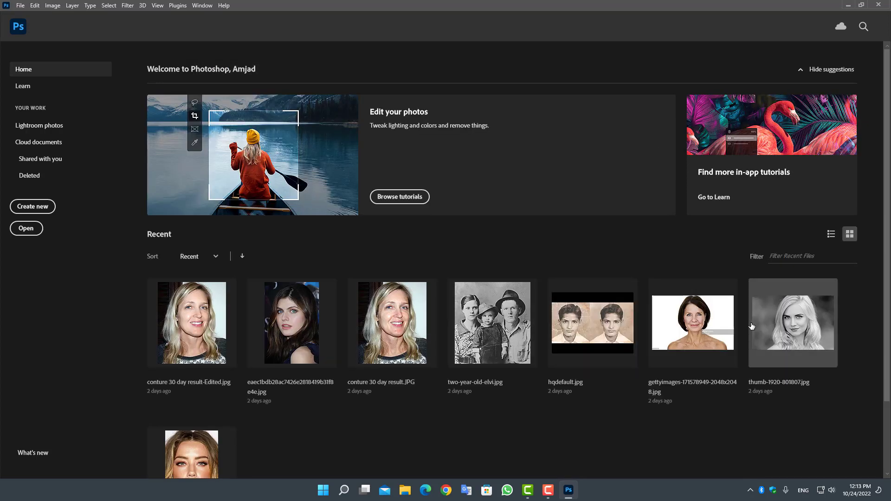
# Step: Clear the recent file list from the File menu's Open Recent submenu
pyautogui.click(20, 5)
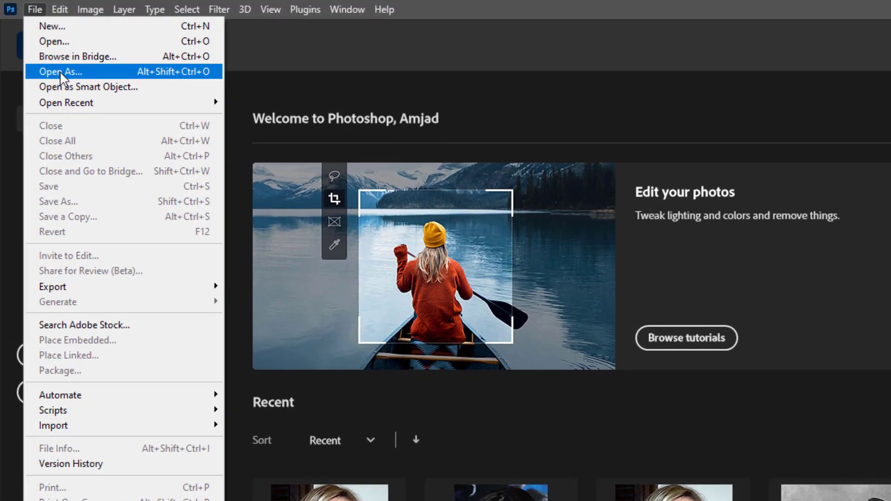
pyautogui.moveTo(68, 106)
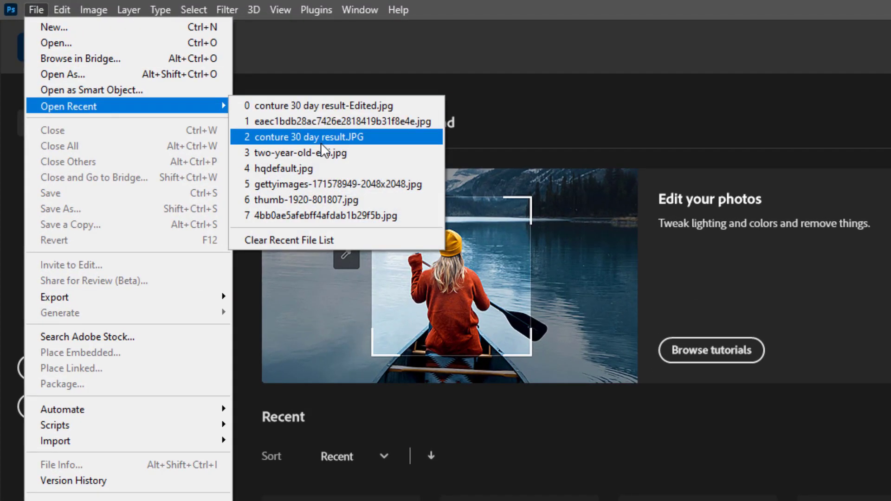
pyautogui.click(316, 240)
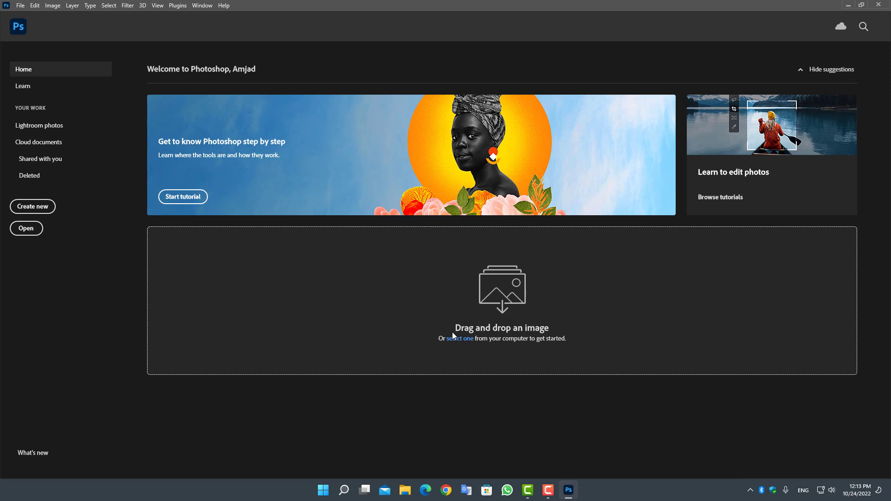
# Step: Create a blank 2550 x 3300 px, 300 ppi document and open General preferences
pyautogui.click(33, 206)
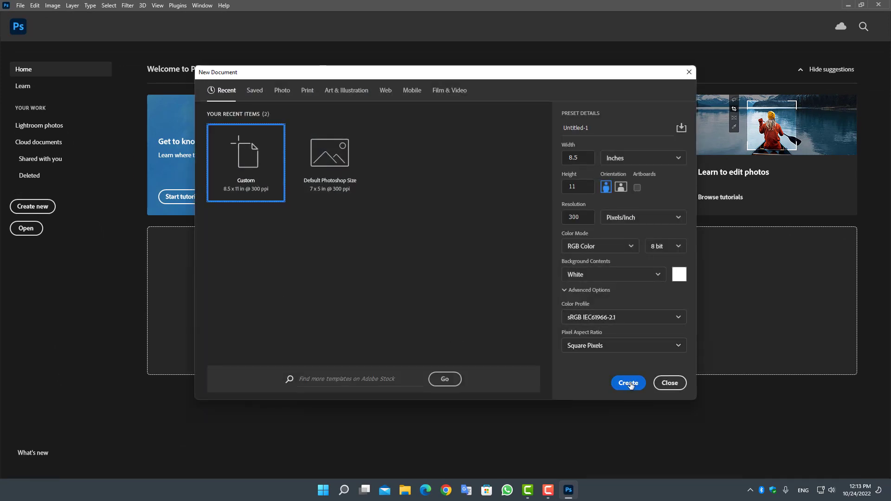
pyautogui.click(629, 383)
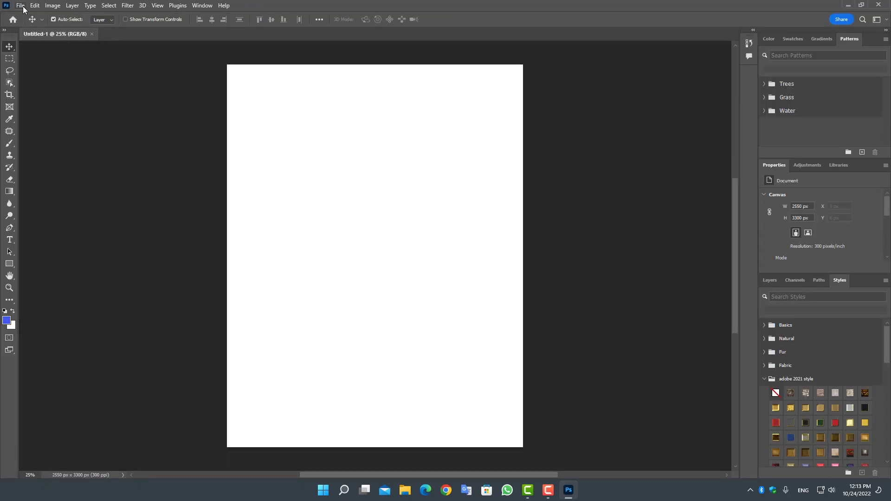
pyautogui.click(21, 6)
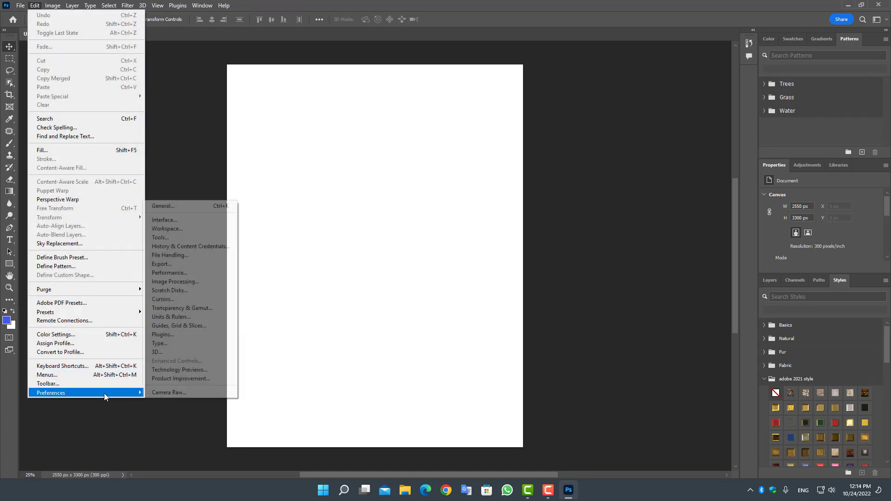
pyautogui.click(168, 206)
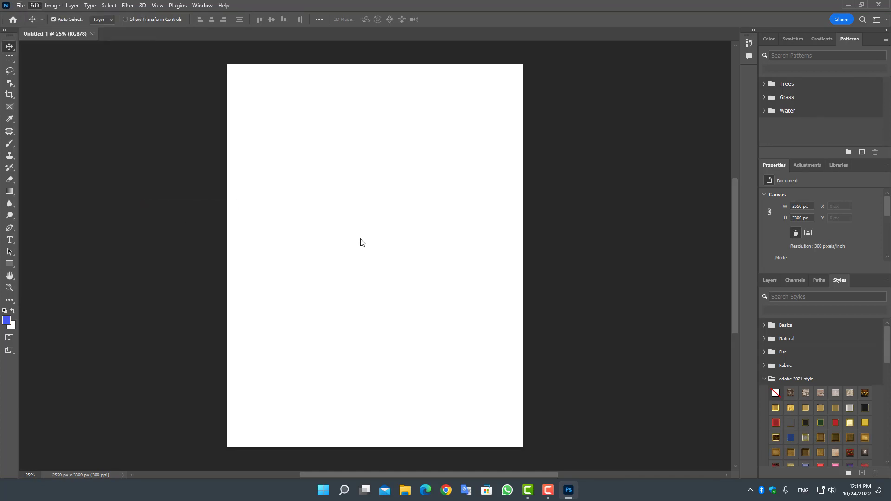